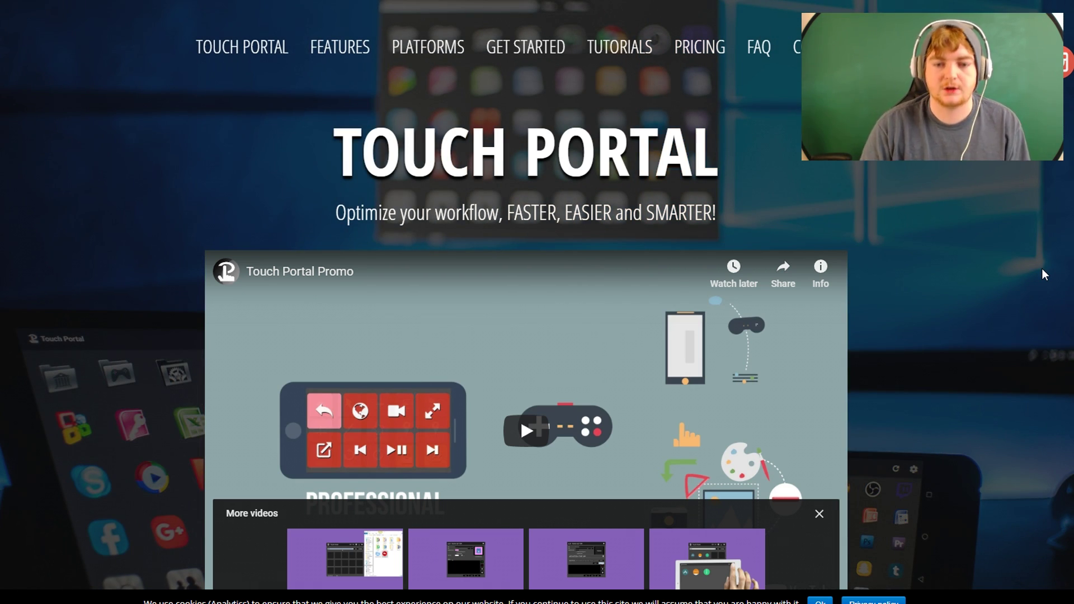
Step: Scroll the Touch Portal website through its Features, Pricing and Get Started sections
scroll(1042, 269, "down", 10)
scroll(979, 299, "down", 20)
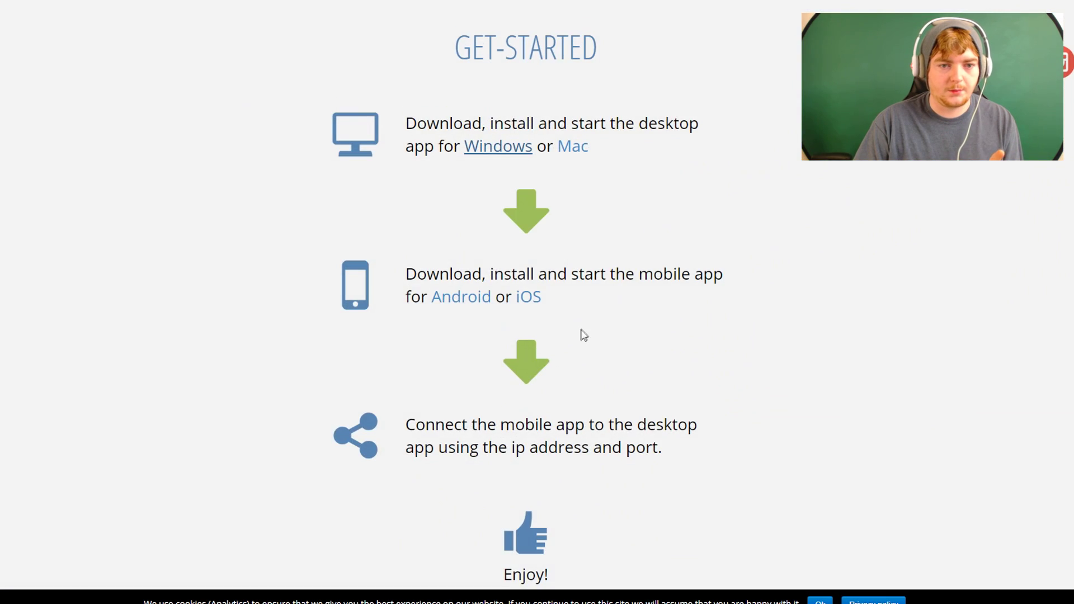
scroll(580, 336, "up", 7)
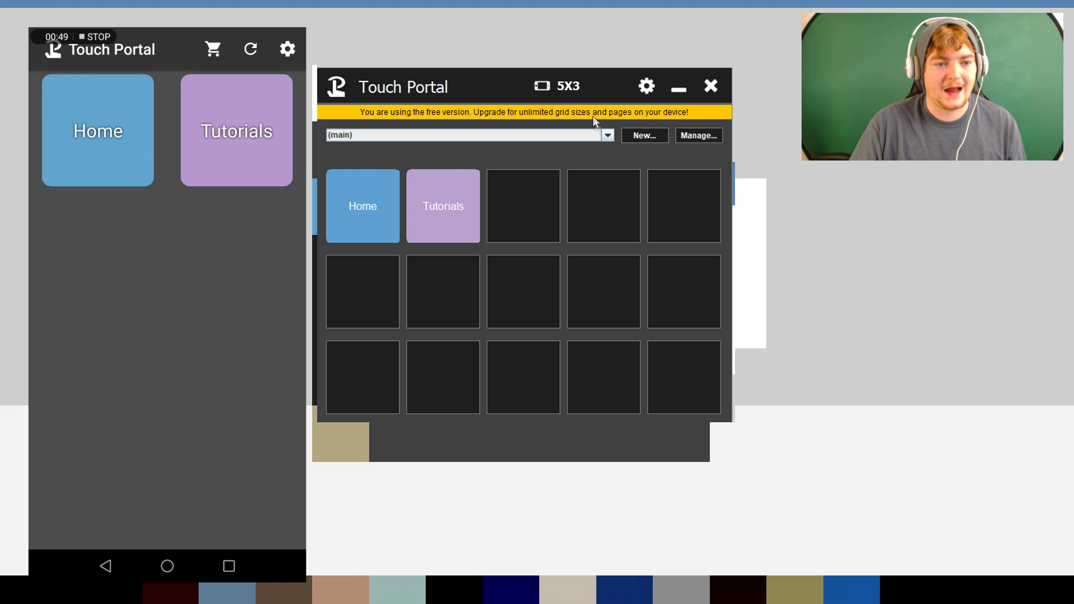
Step: Create a new button in the third empty slot titled 'Steam'
double_click(539, 230)
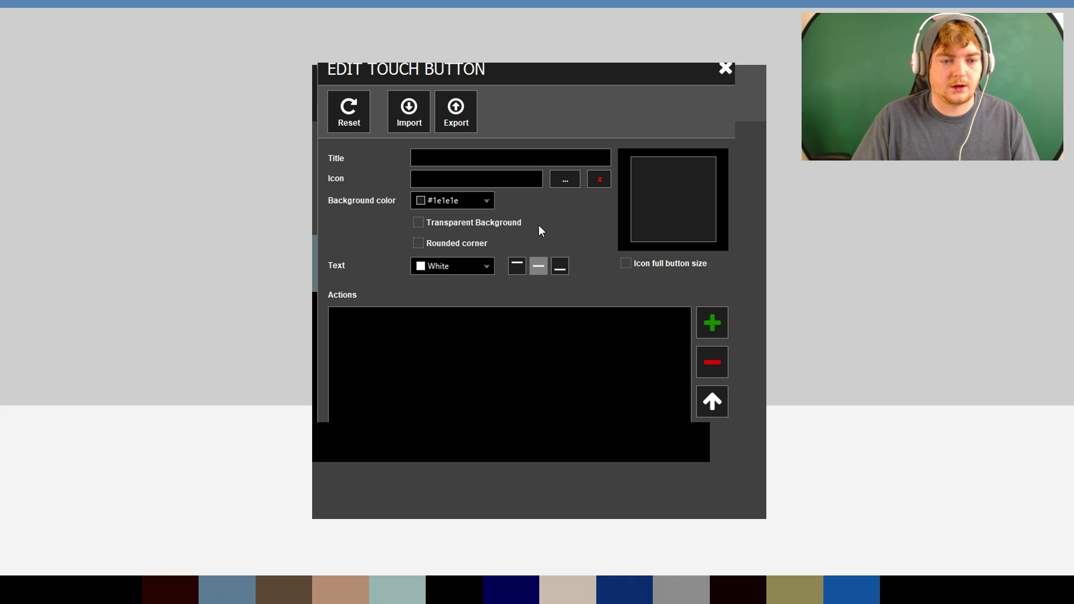
left_click(511, 162)
type("Steam")
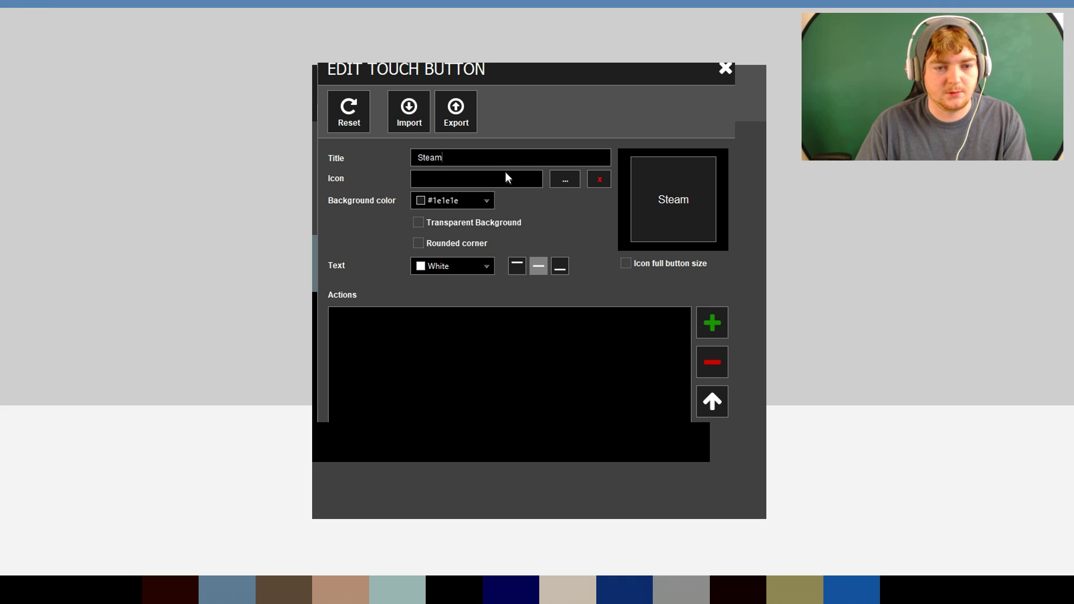
Step: Set the downloaded Steam logo as the button's icon after browsing the icon packs
left_click(565, 179)
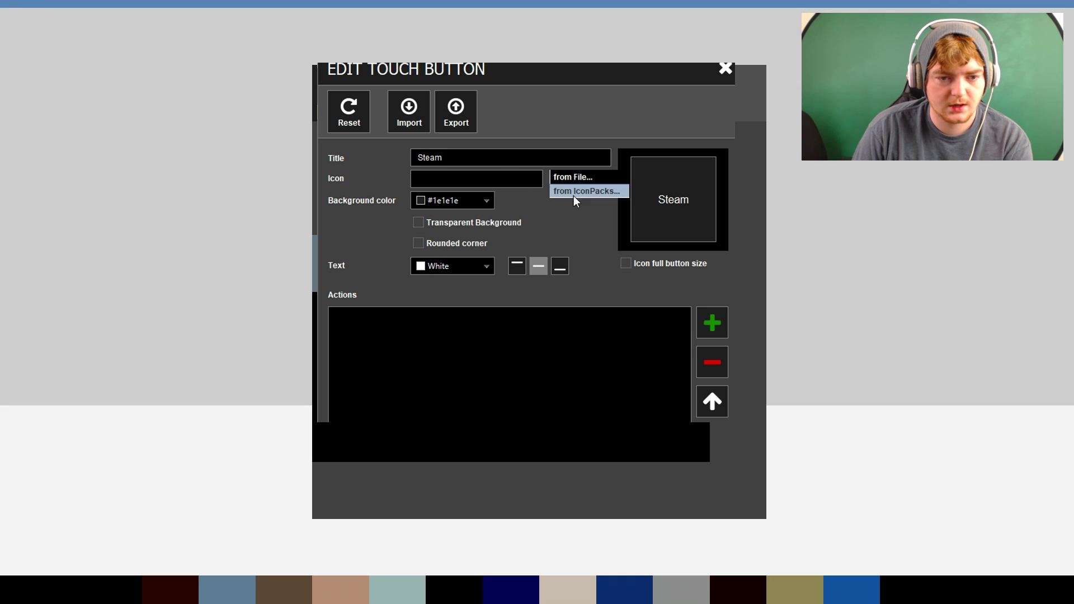
left_click(575, 197)
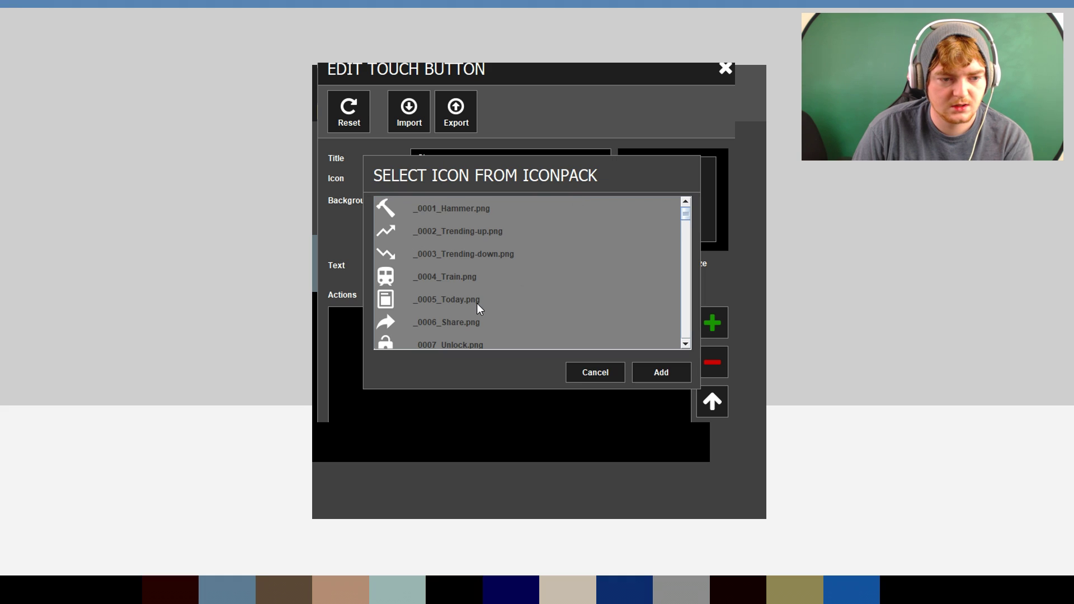
scroll(477, 303, "down", 18)
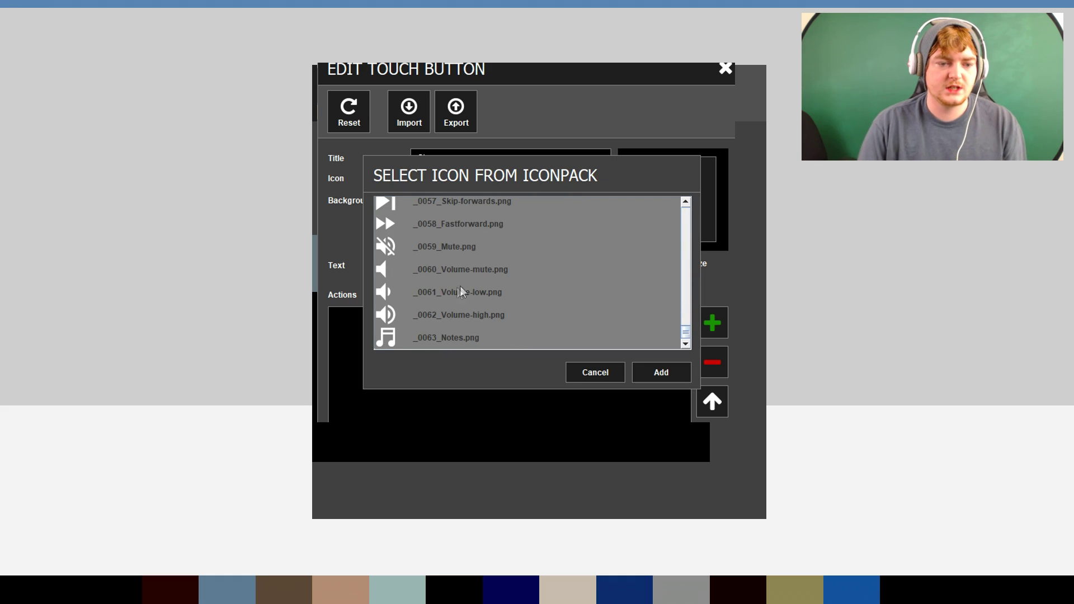
scroll(499, 312, "up", 10)
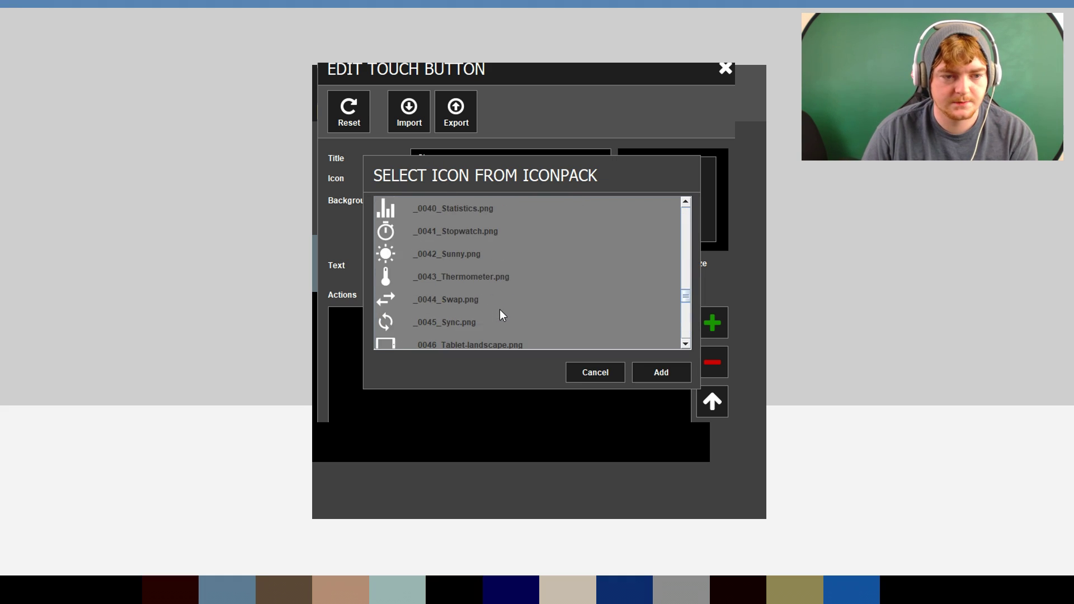
left_click(599, 369)
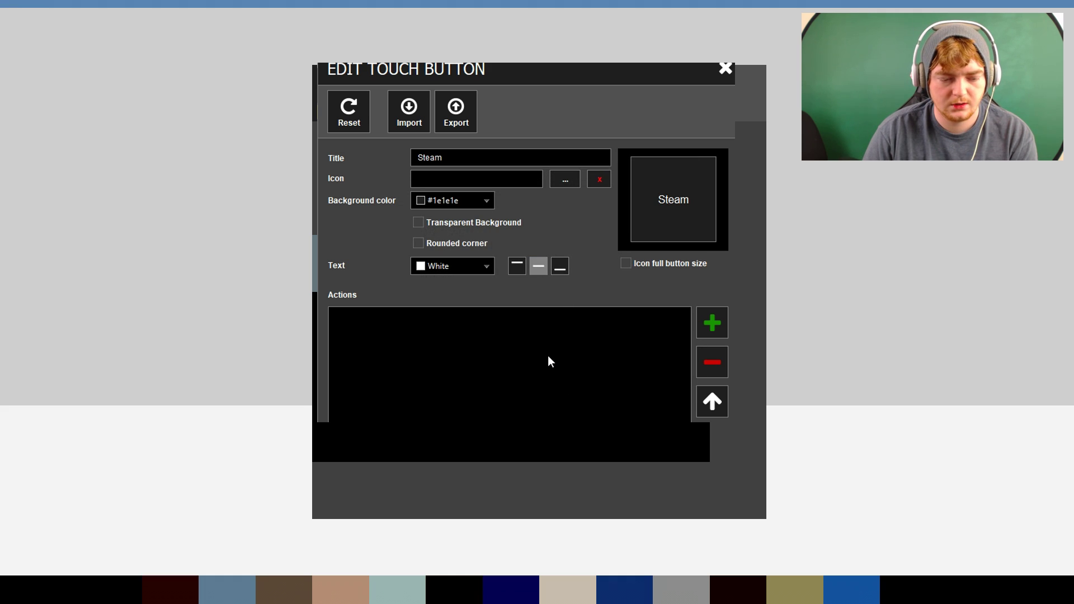
key("Return")
Step: Make the Steam icon fill the button, round the corners, and place the label at the bottom
left_click(671, 270)
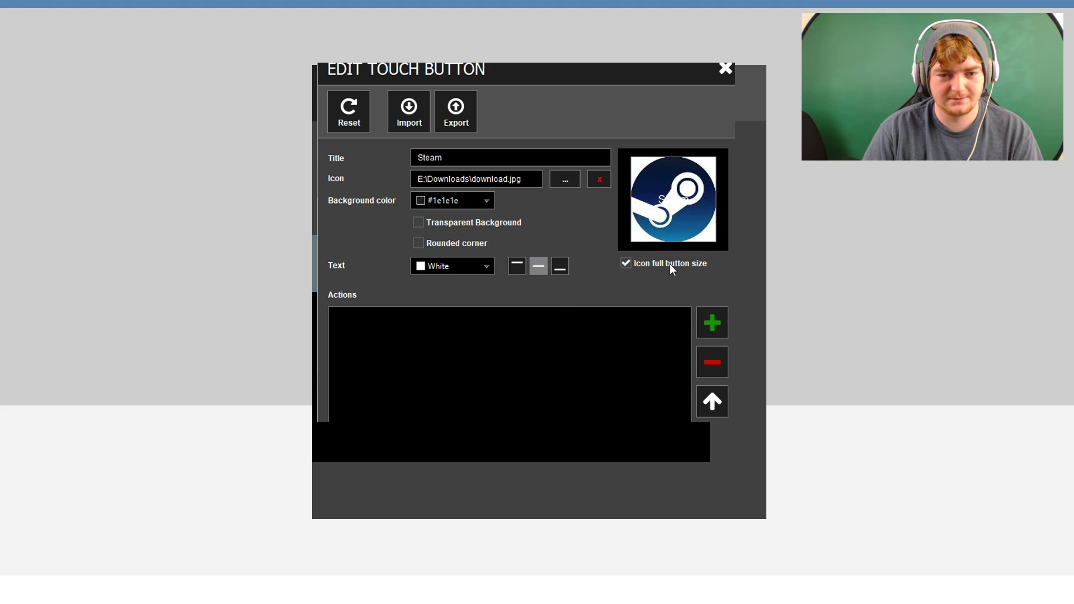
left_click(477, 159)
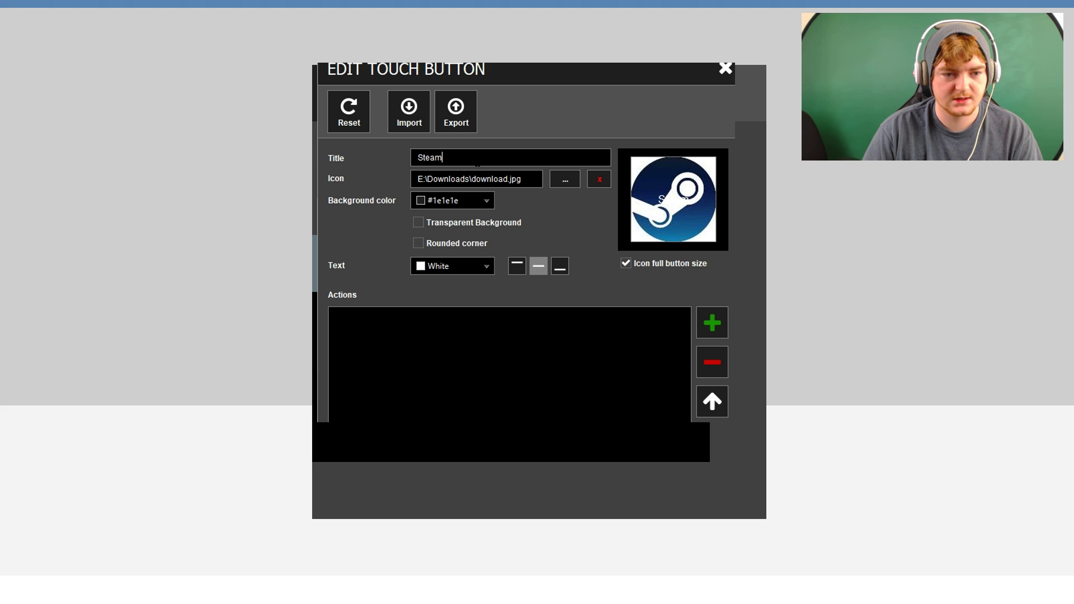
left_click(490, 203)
left_click(490, 203)
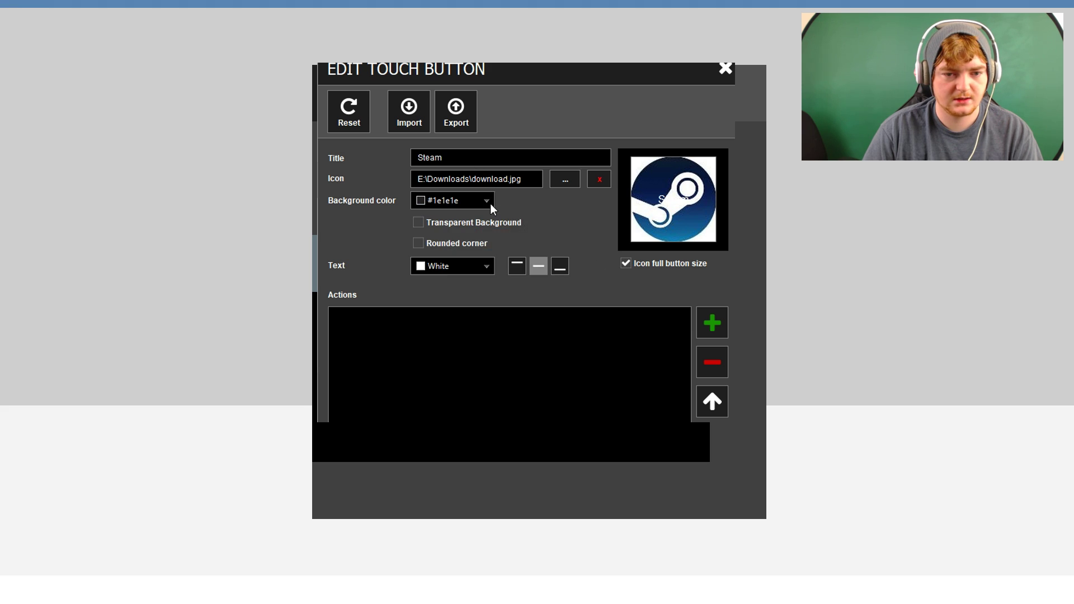
left_click(420, 244)
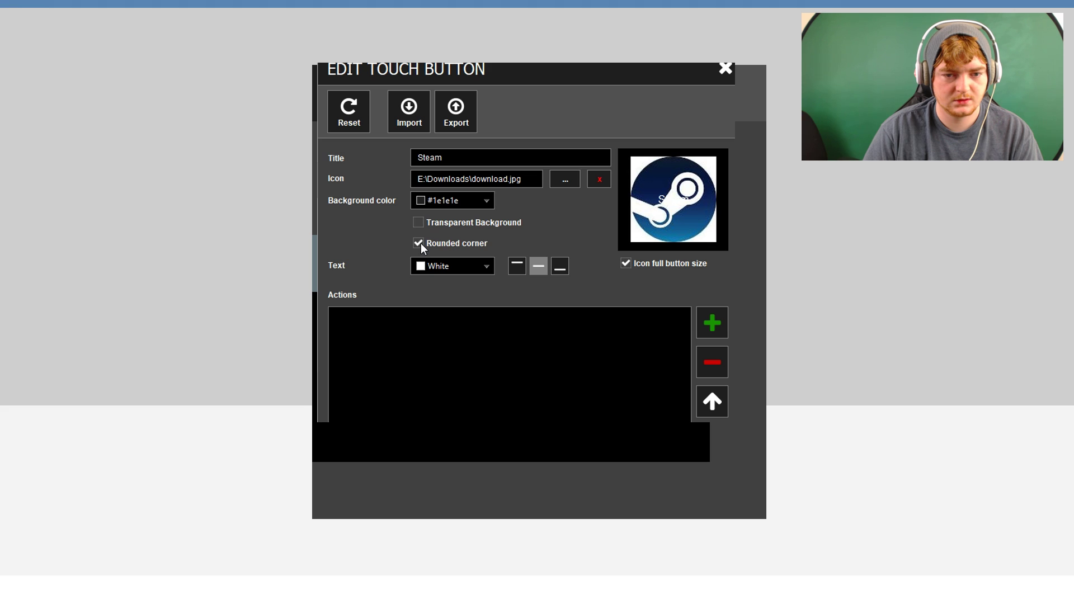
left_click(488, 268)
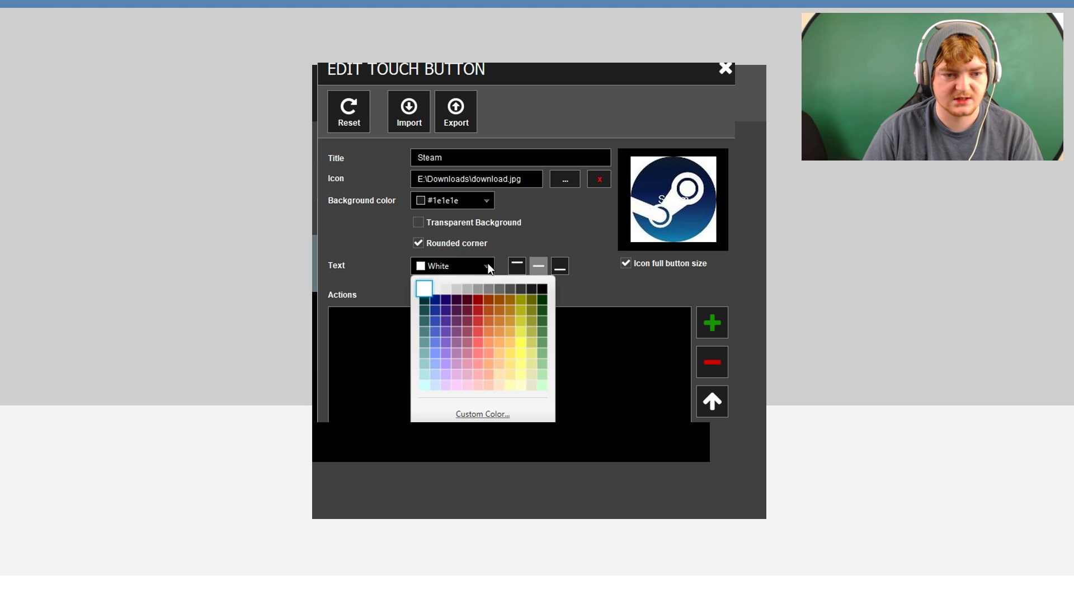
left_click(489, 268)
left_click(560, 266)
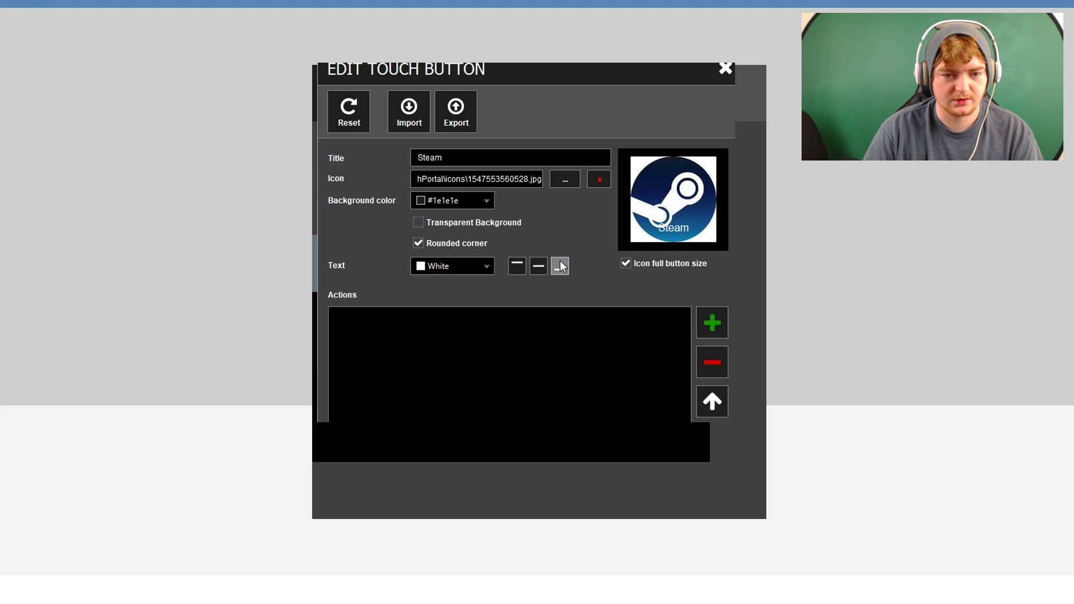
left_click(524, 266)
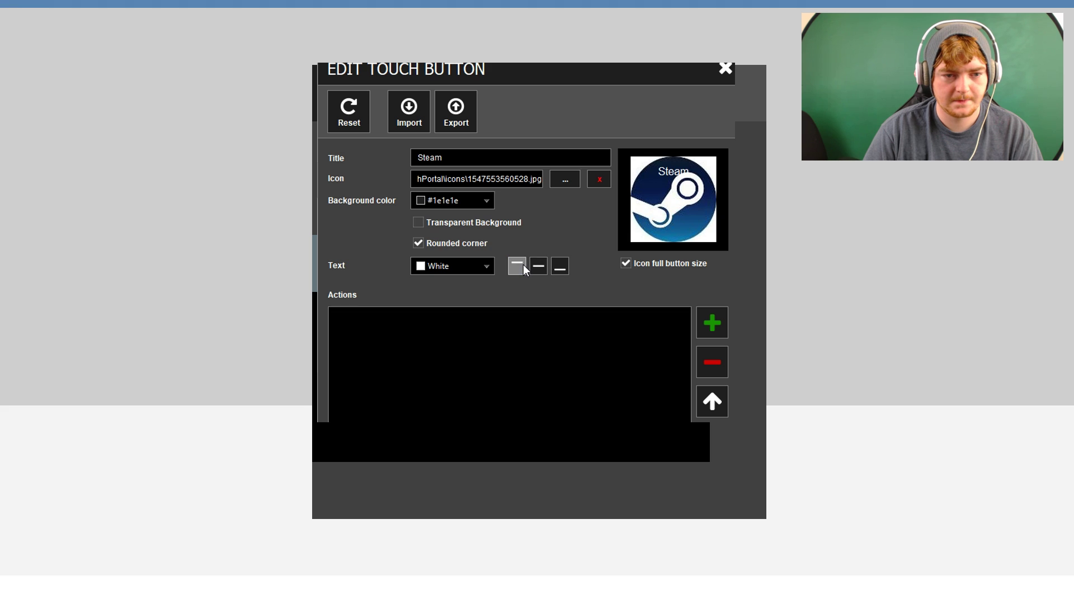
left_click(564, 264)
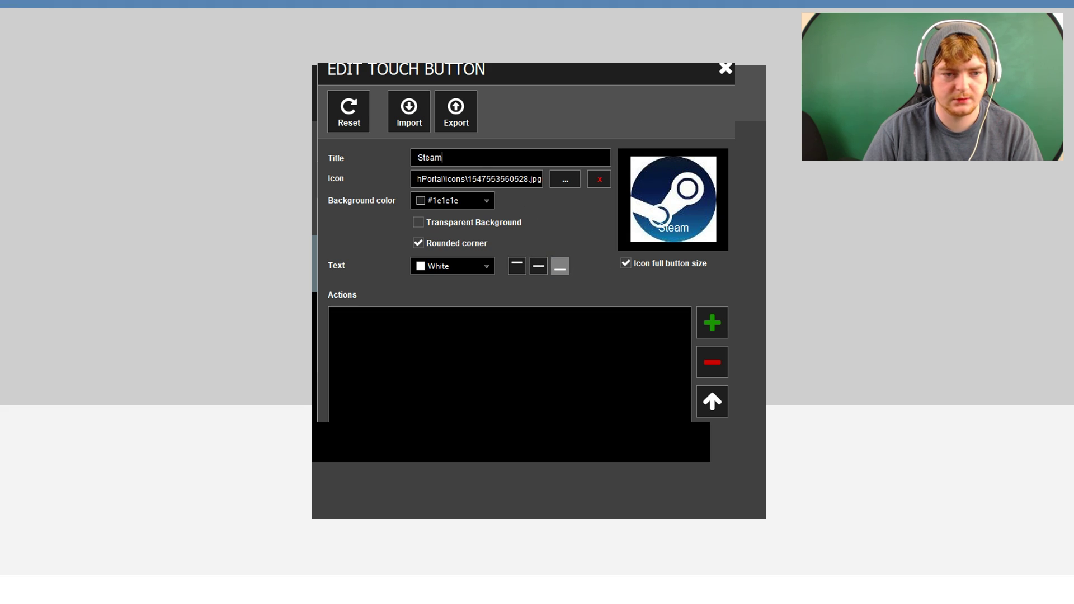
Step: Set the Steam title text colour to Black after trying blue and orange
double_click(430, 158)
left_click(443, 158)
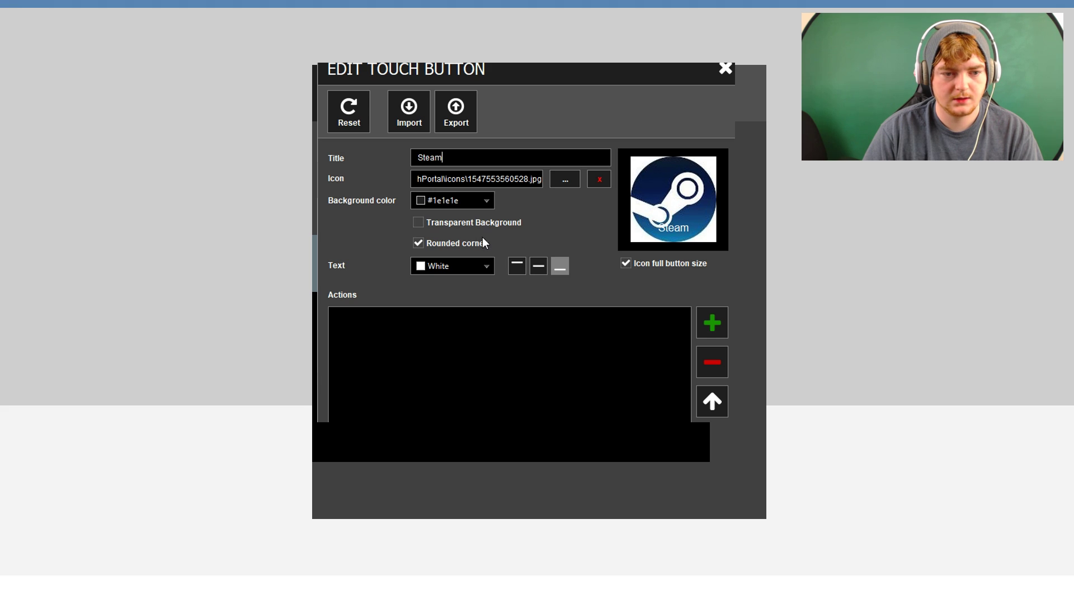
left_click(486, 267)
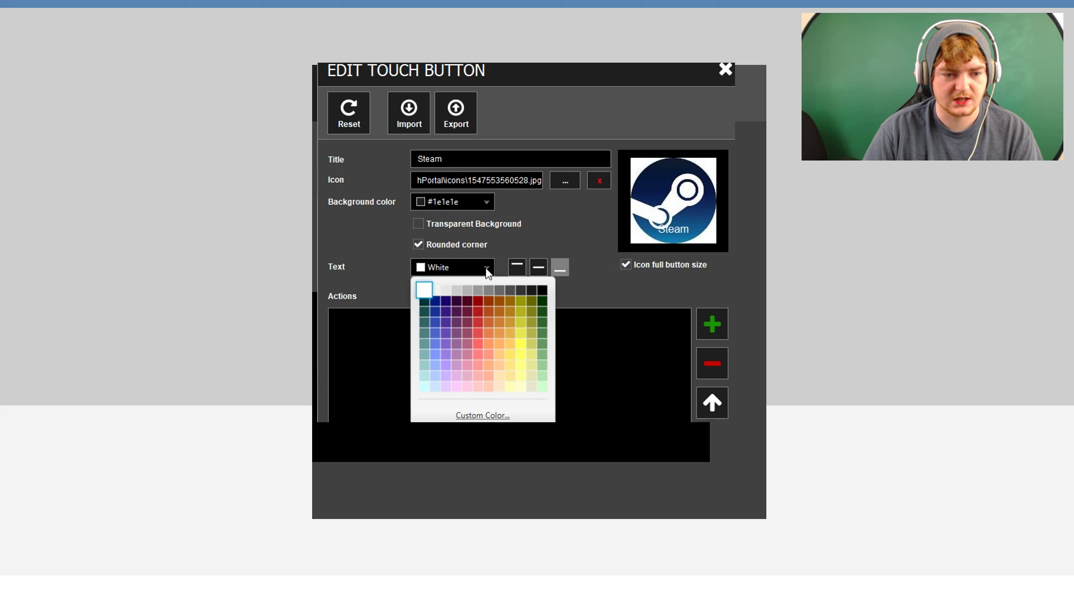
left_click(545, 294)
left_click(491, 270)
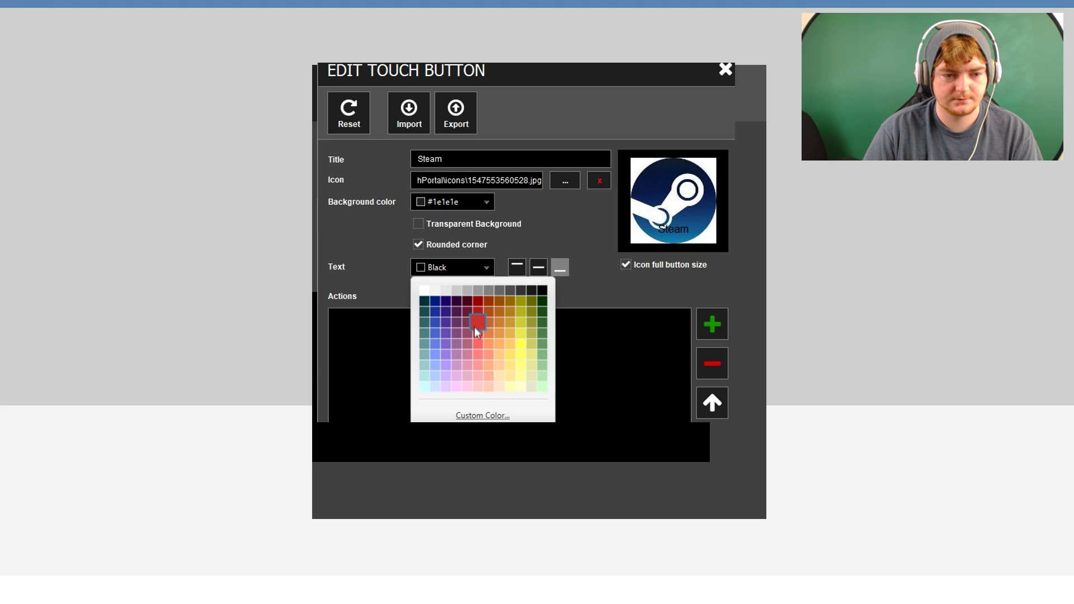
left_click(445, 337)
left_click(480, 269)
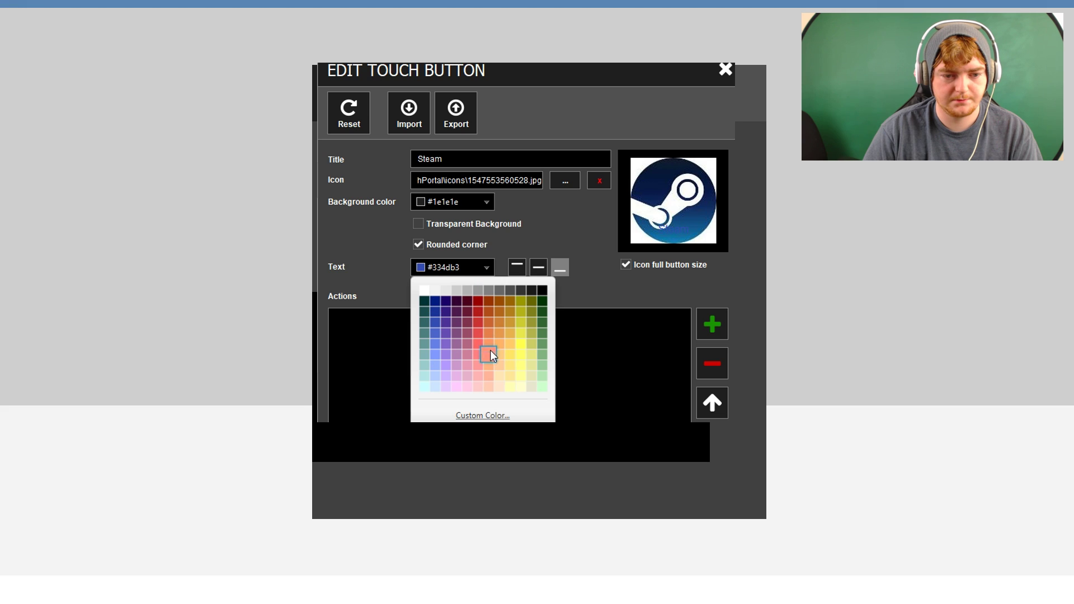
left_click(499, 333)
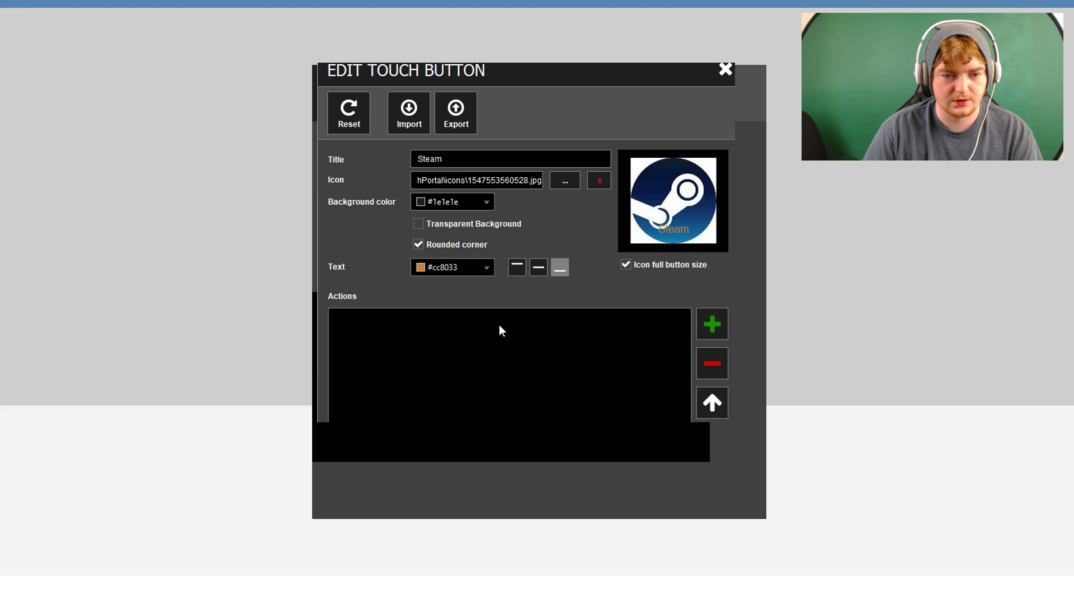
left_click(491, 276)
left_click(545, 294)
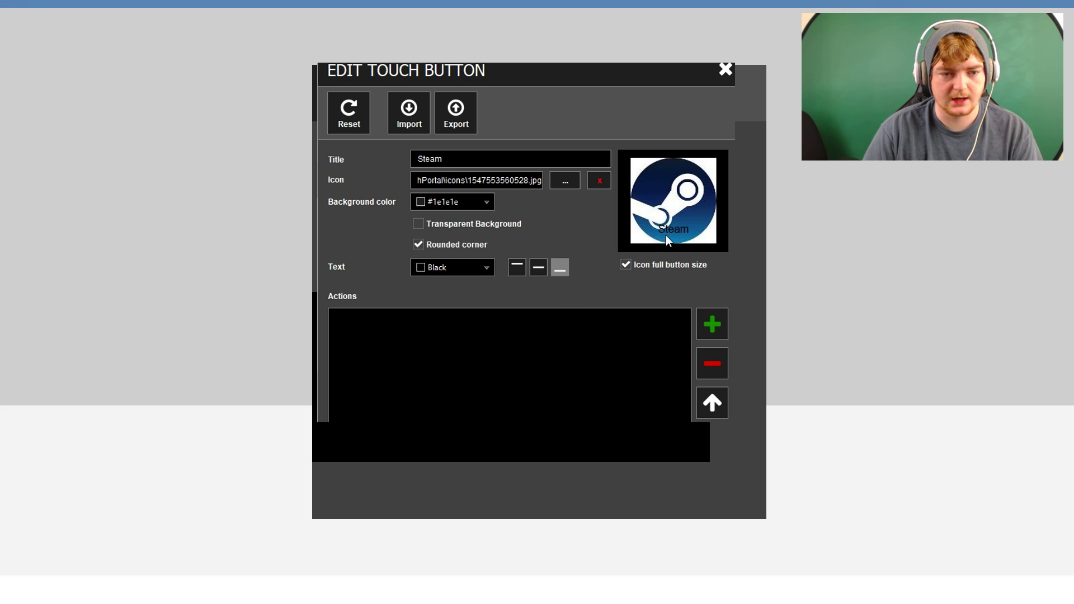
left_click(703, 322)
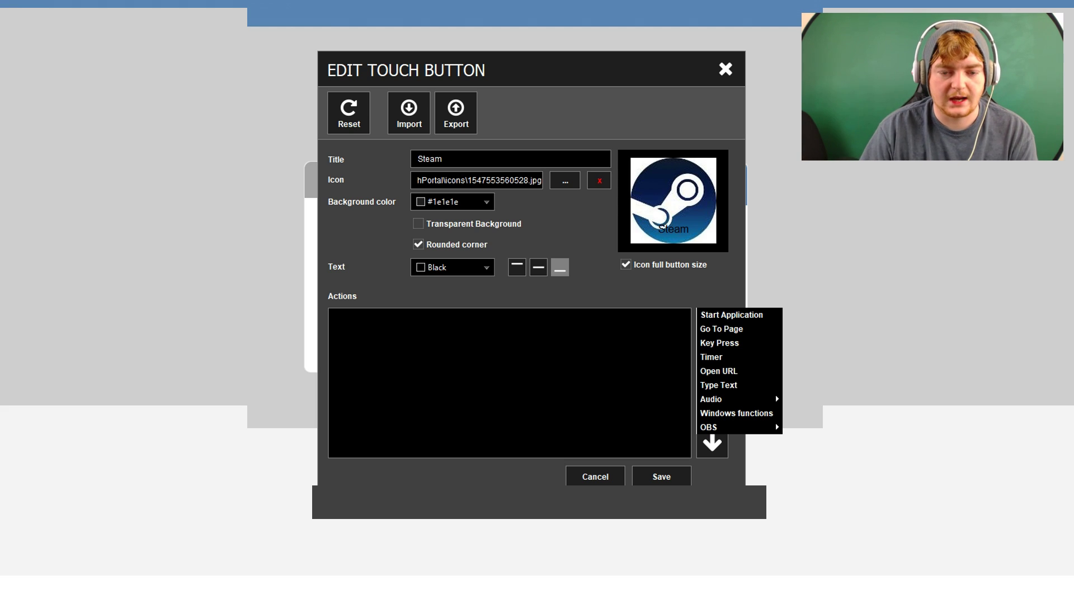
Step: Browse the add-action menu for the Start Application action
left_click(700, 320)
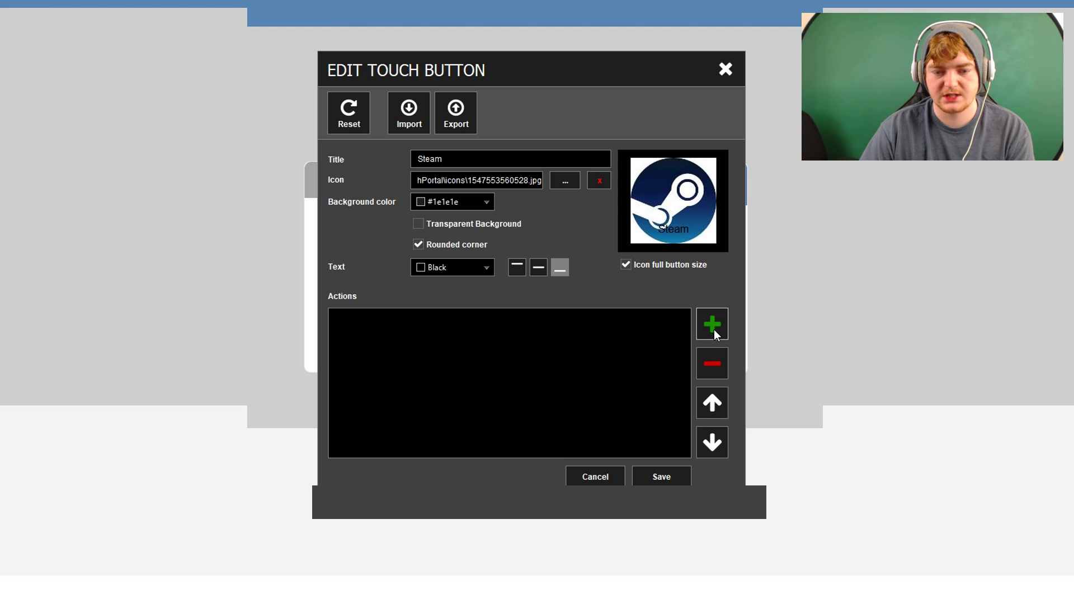
left_click(714, 330)
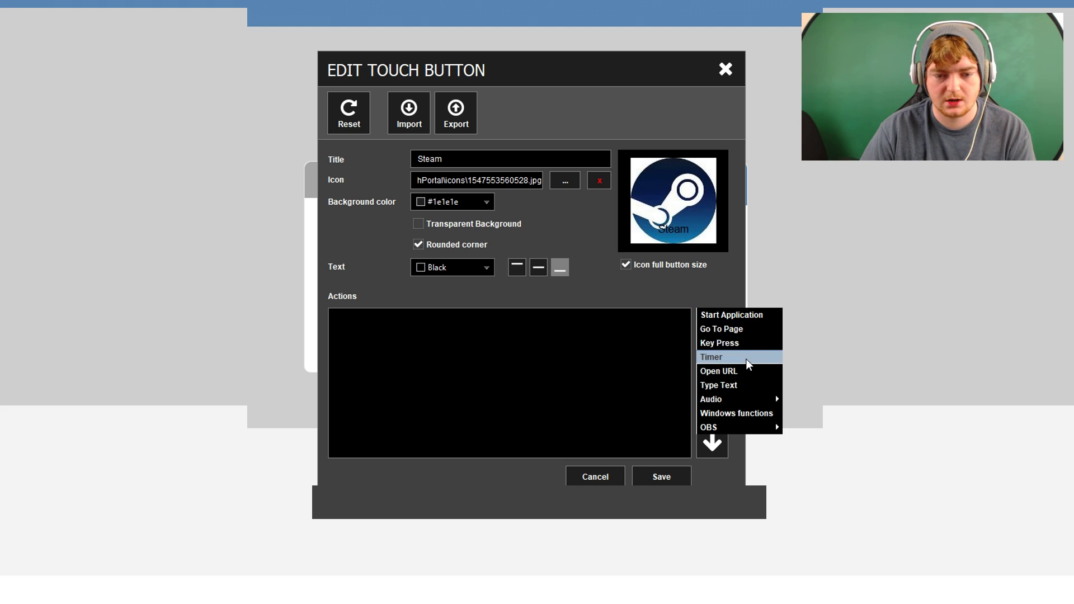
mouse_move(751, 396)
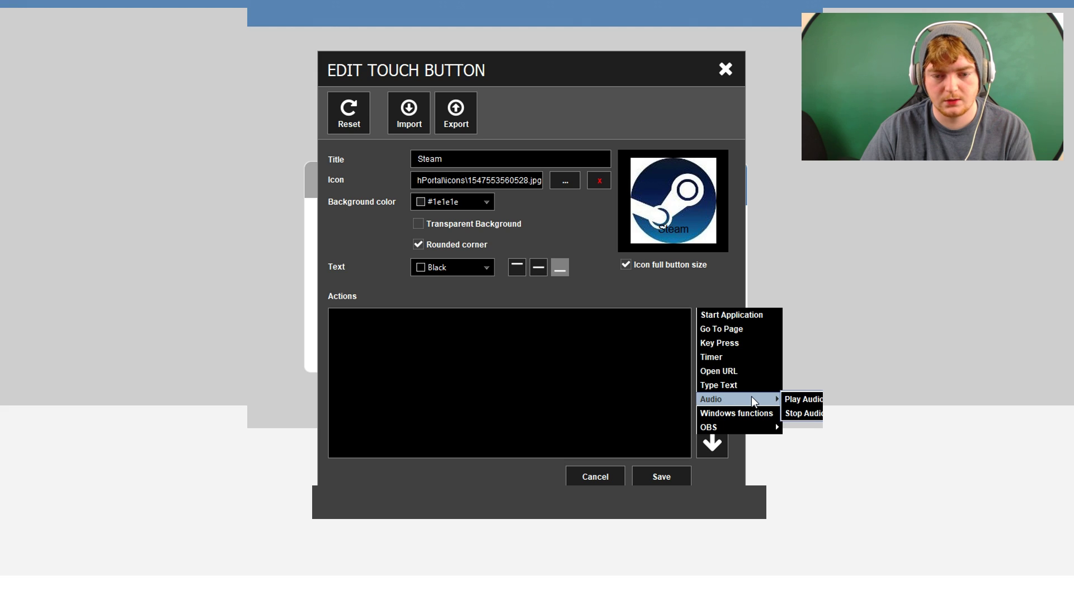
mouse_move(734, 428)
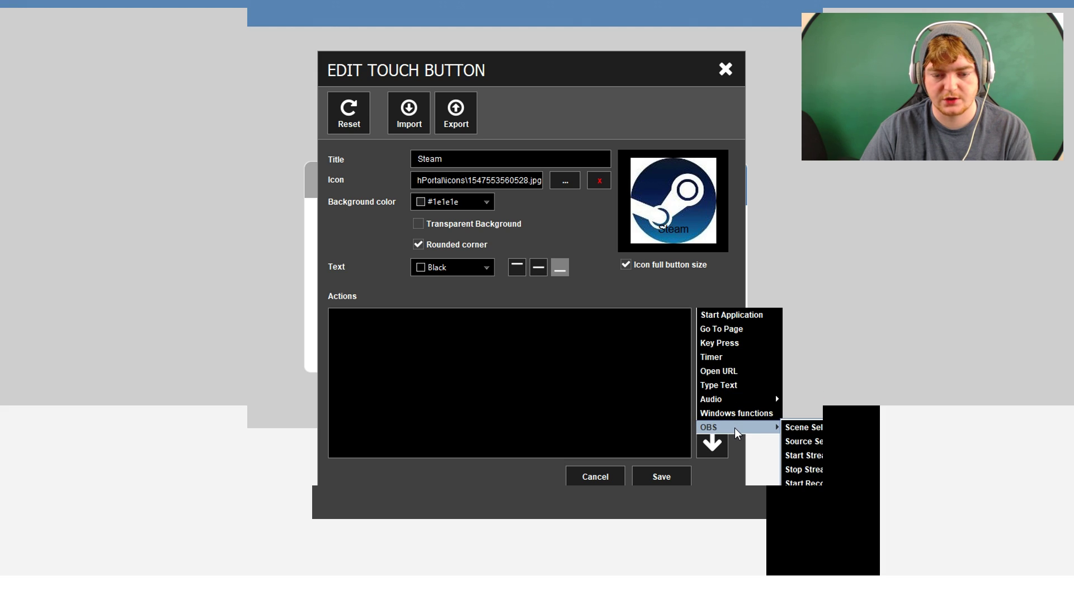
Step: Add a Start Application action launching E:\Programs\Steam\Steam.exe and save the Steam button
left_click(757, 313)
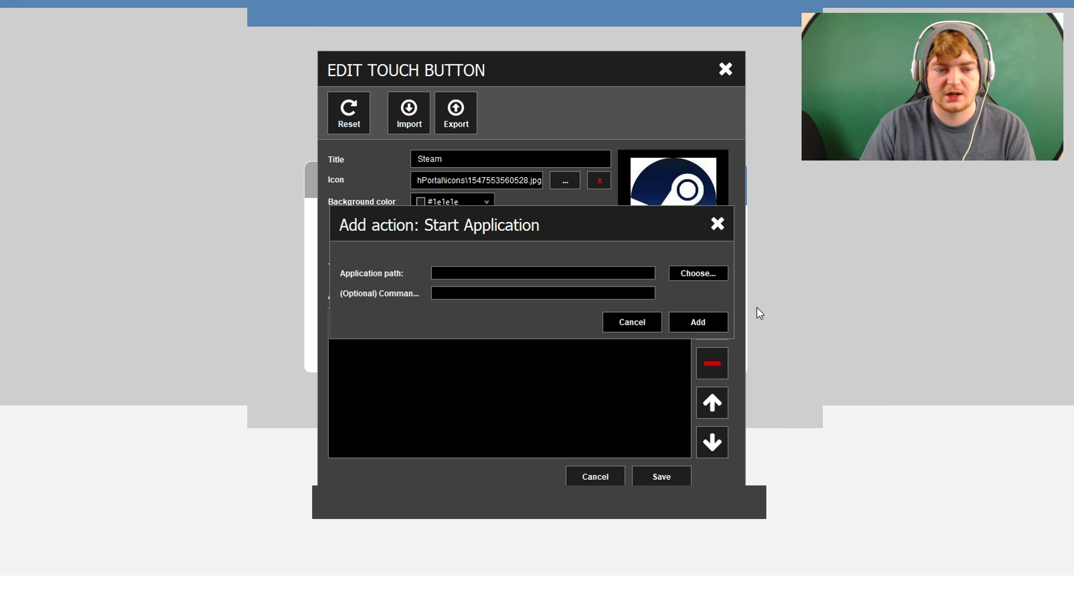
left_click(677, 273)
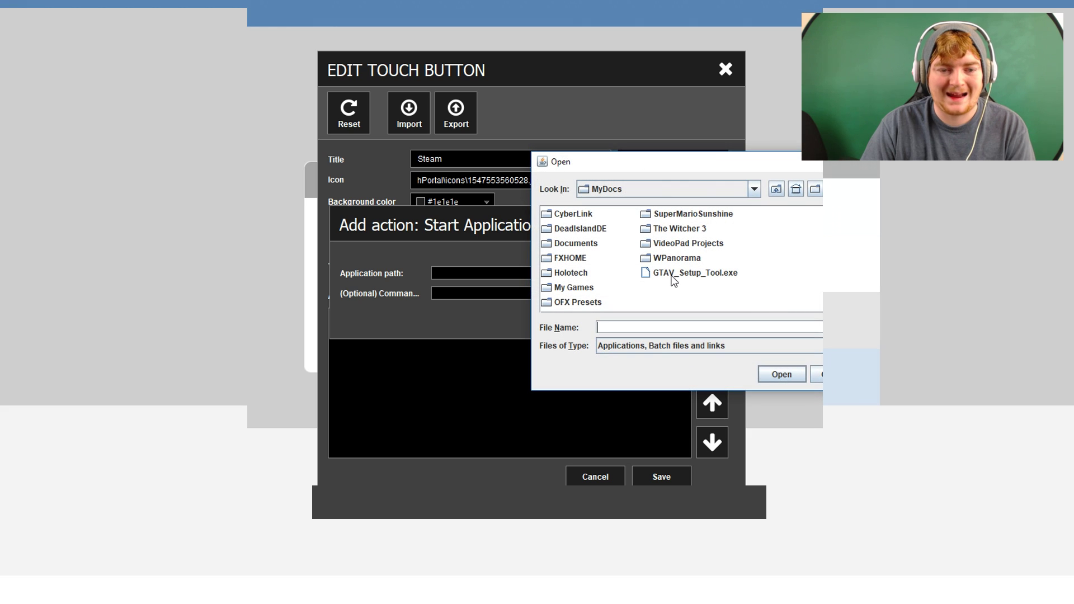
left_click(777, 190)
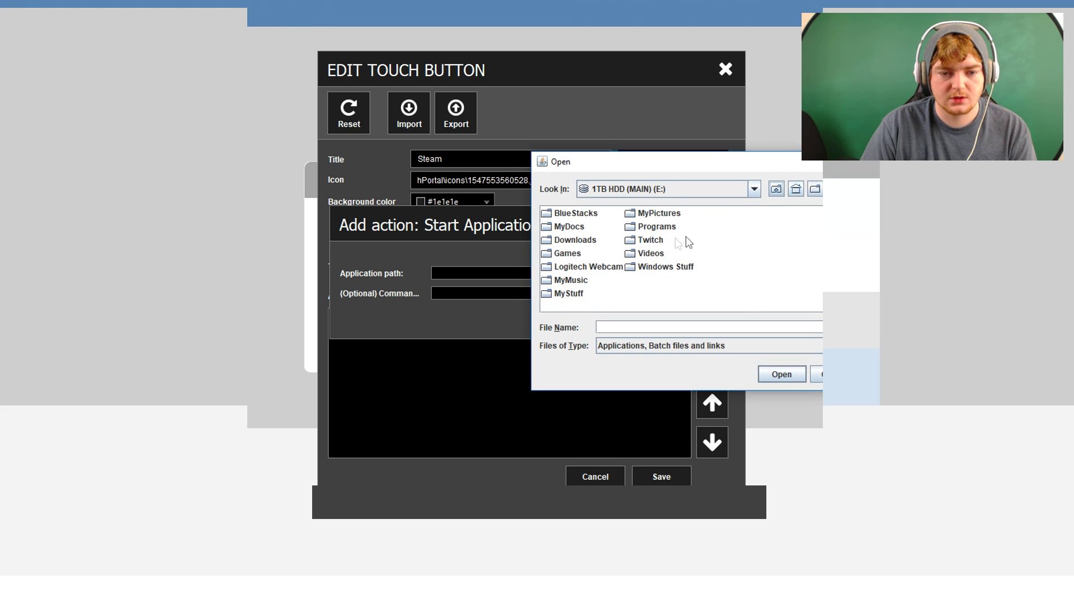
double_click(655, 227)
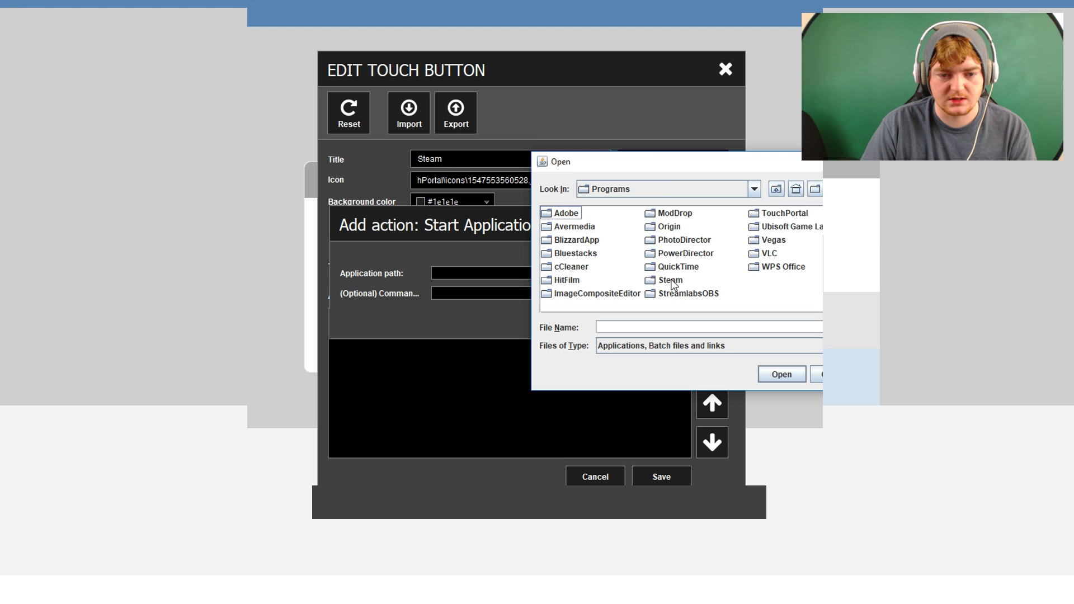
double_click(671, 281)
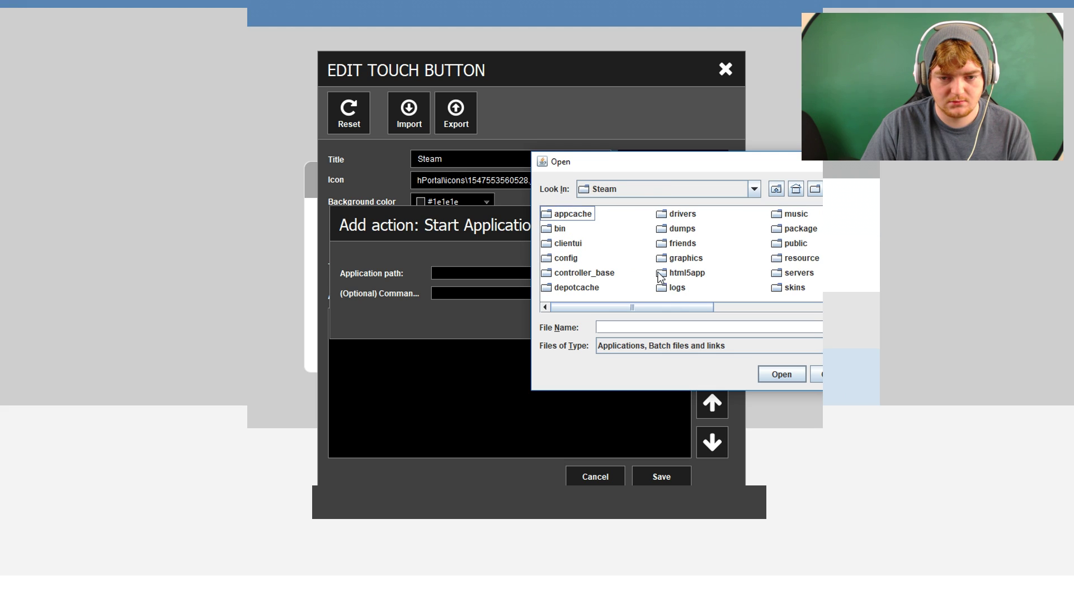
left_click_drag(672, 306, 805, 309)
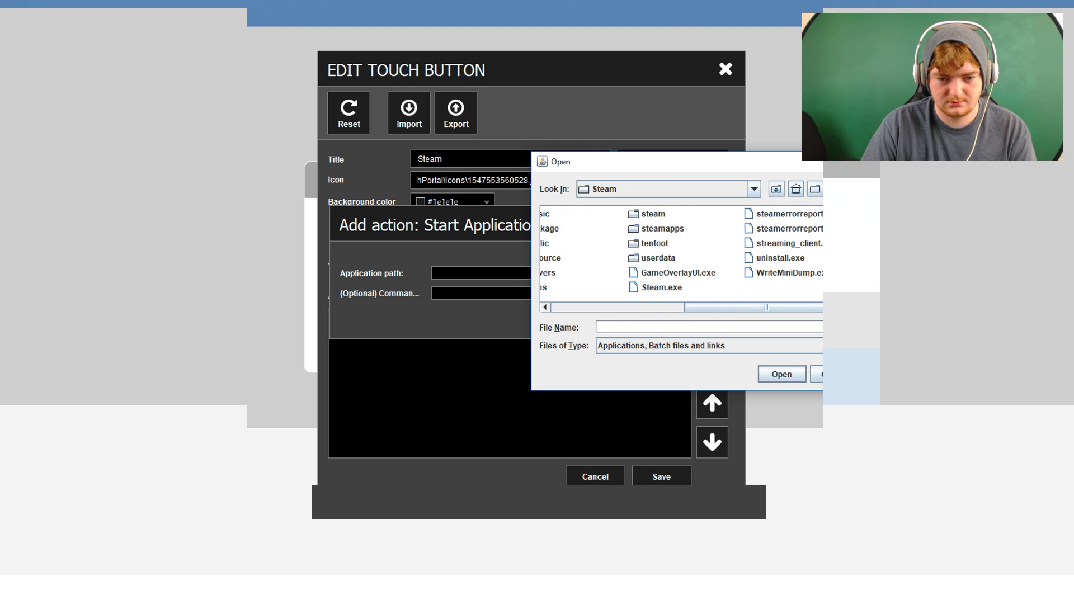
double_click(669, 288)
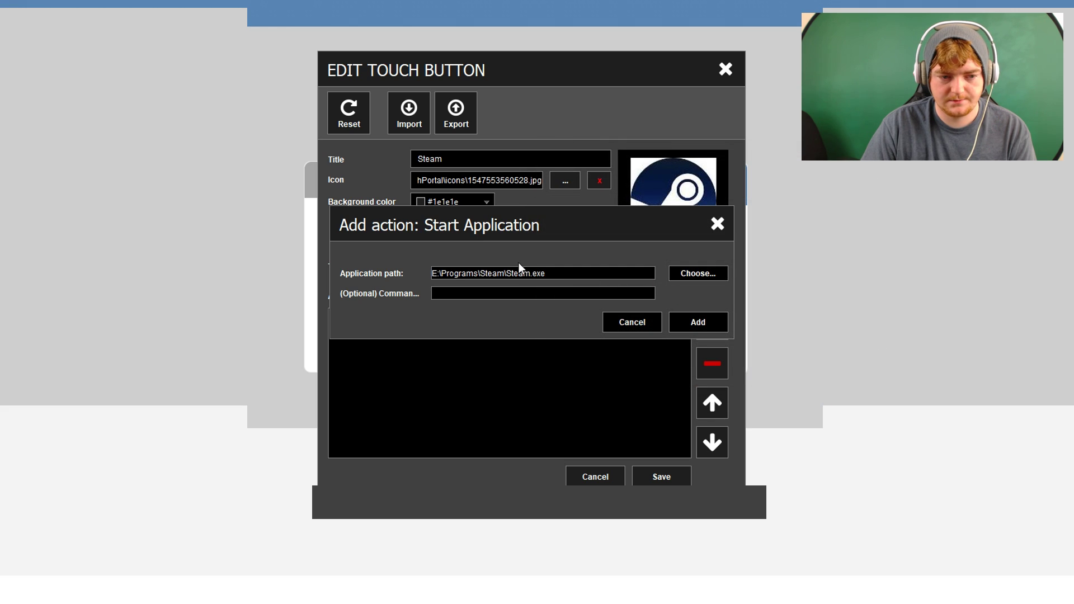
left_click(698, 320)
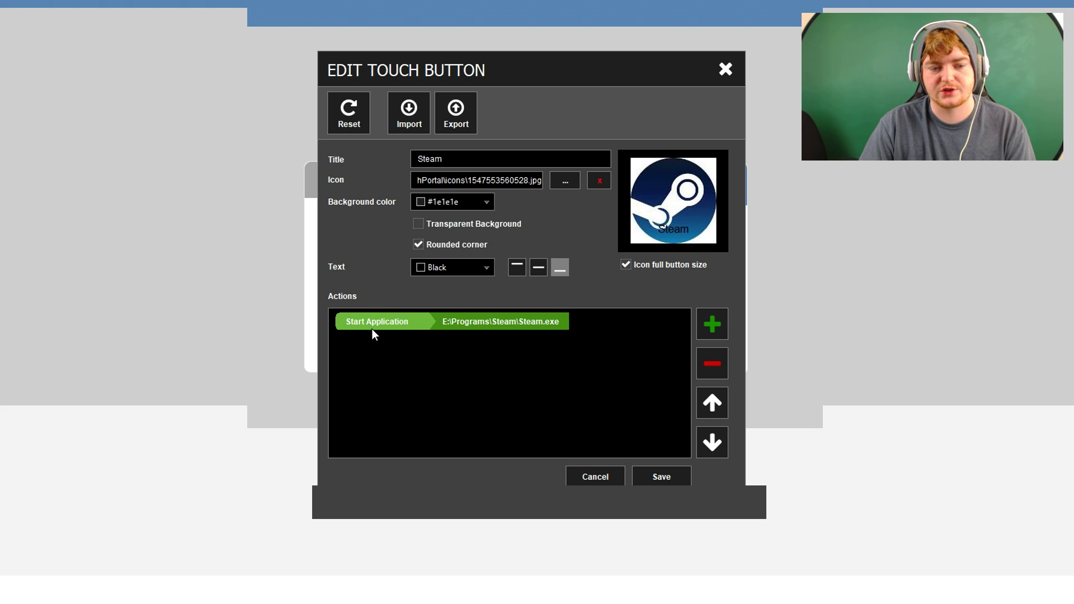
left_click(661, 476)
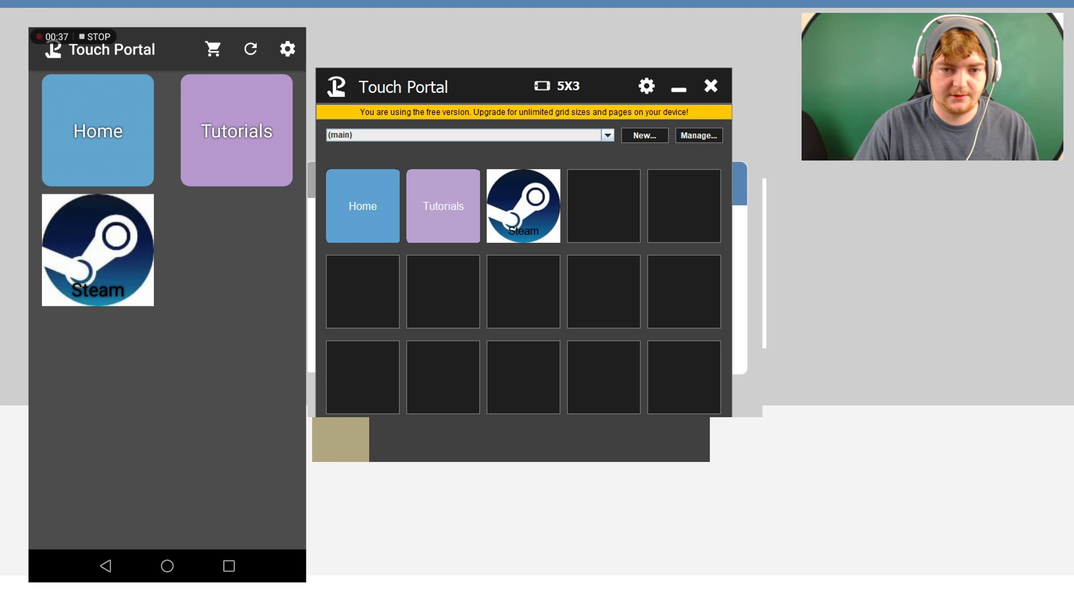
Step: Start a new button in an empty main-page cell and add a Type Text action
left_click(608, 135)
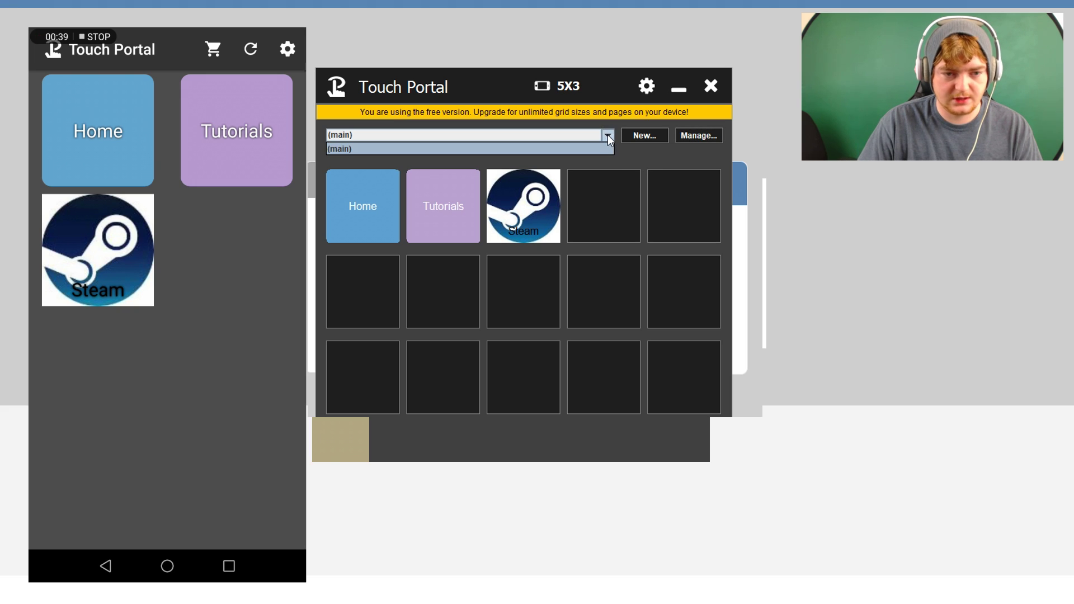
left_click(608, 136)
left_click(604, 193)
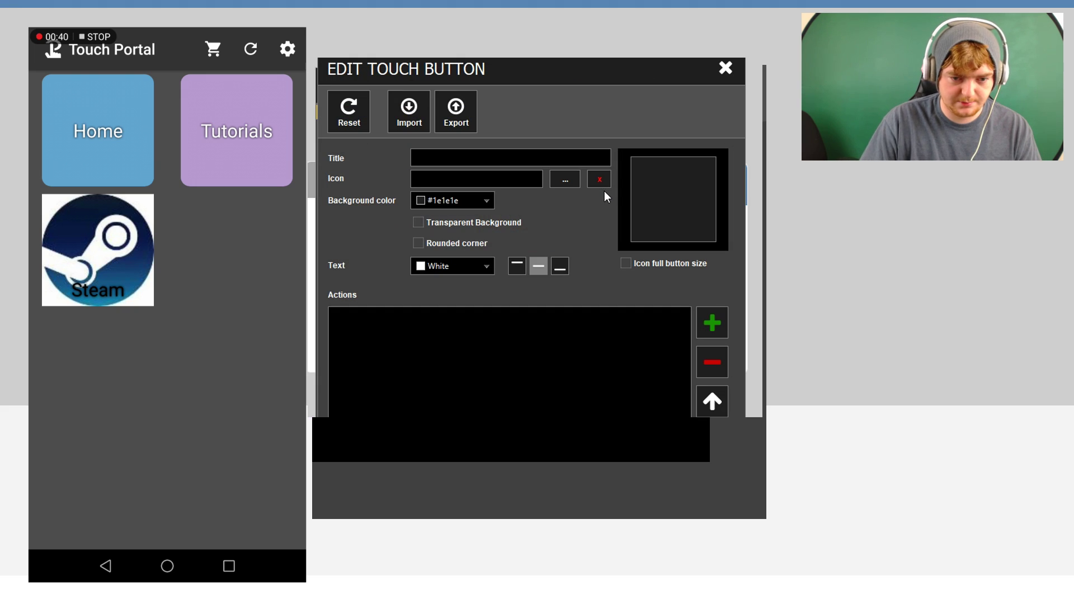
left_click(710, 327)
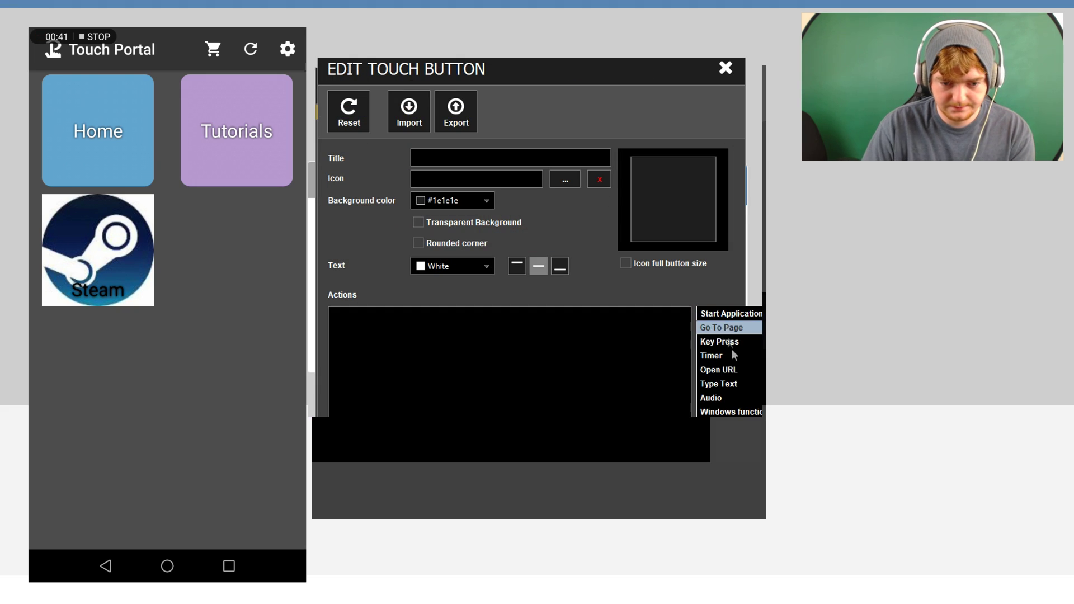
left_click(750, 385)
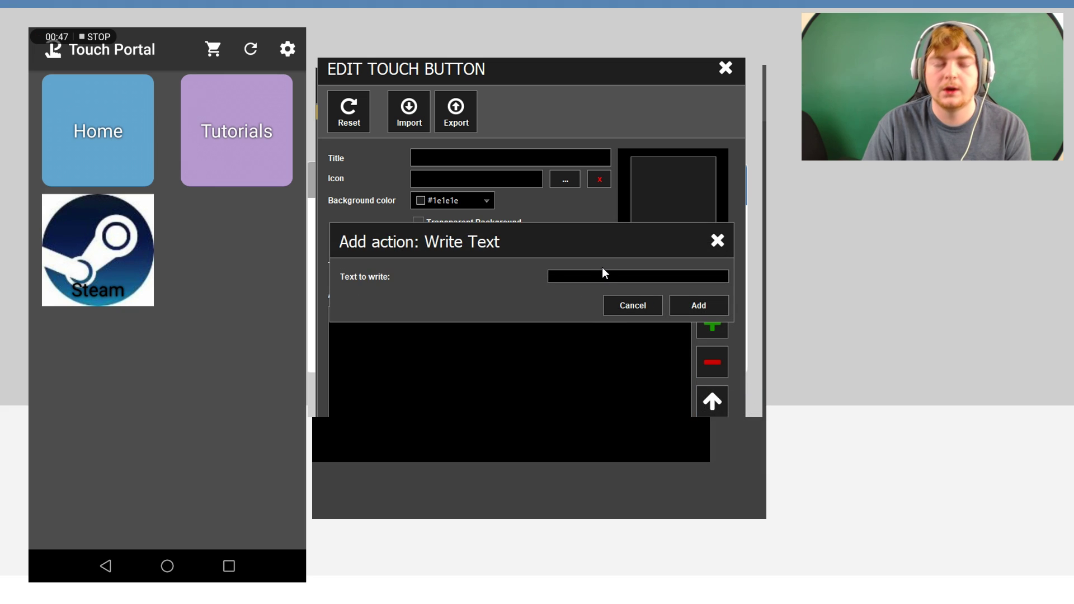